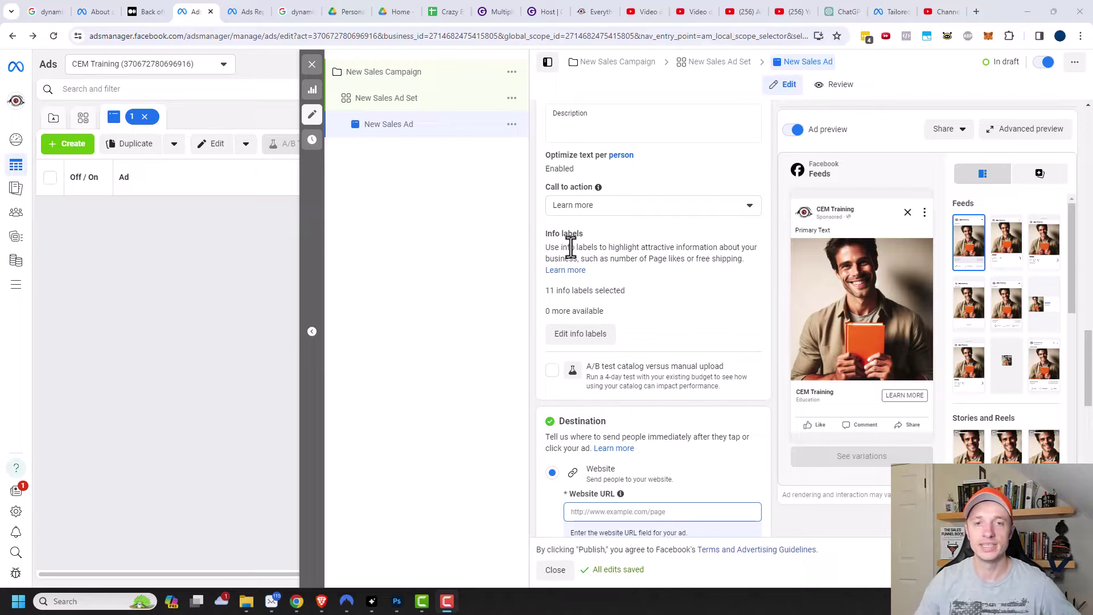
# - Read the help article about info labels, then close it
pyautogui.scroll(8, 617, 378)
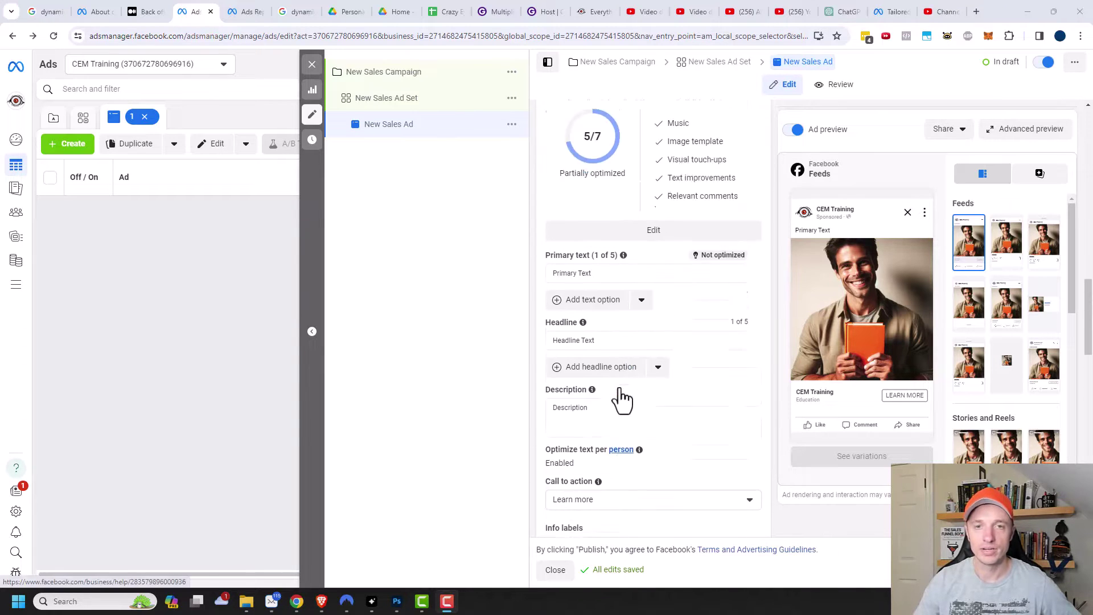
pyautogui.scroll(10, 621, 396)
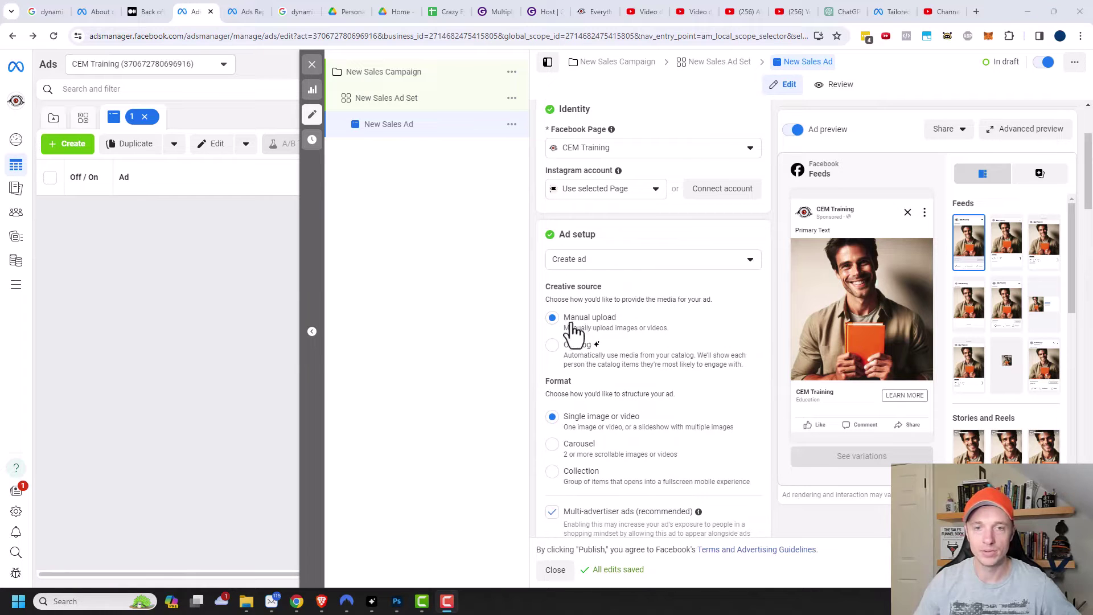
pyautogui.scroll(-1, 591, 315)
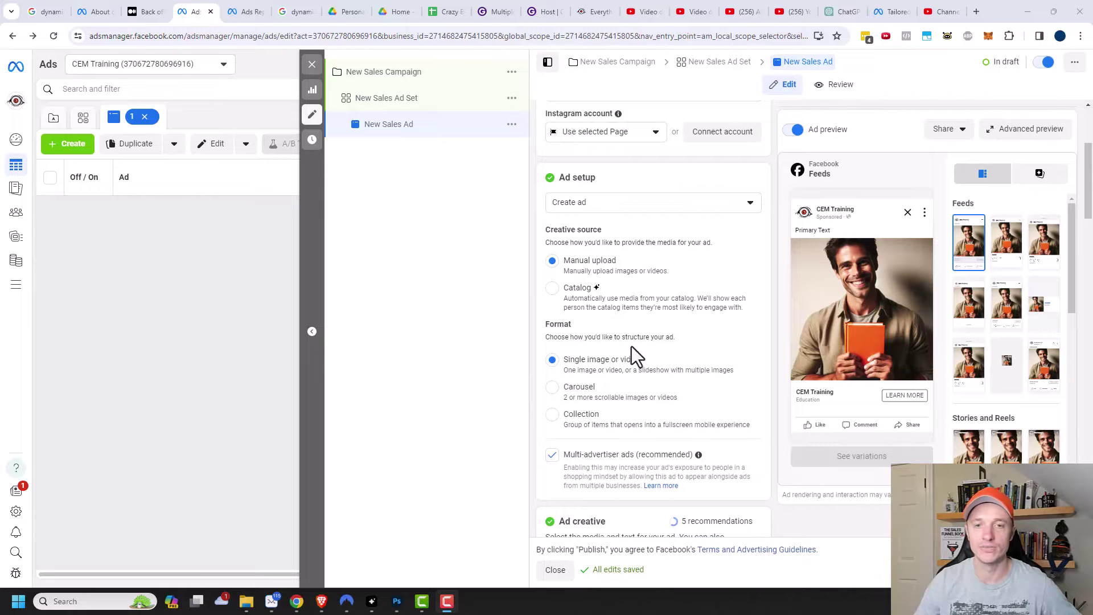
pyautogui.scroll(-5, 610, 343)
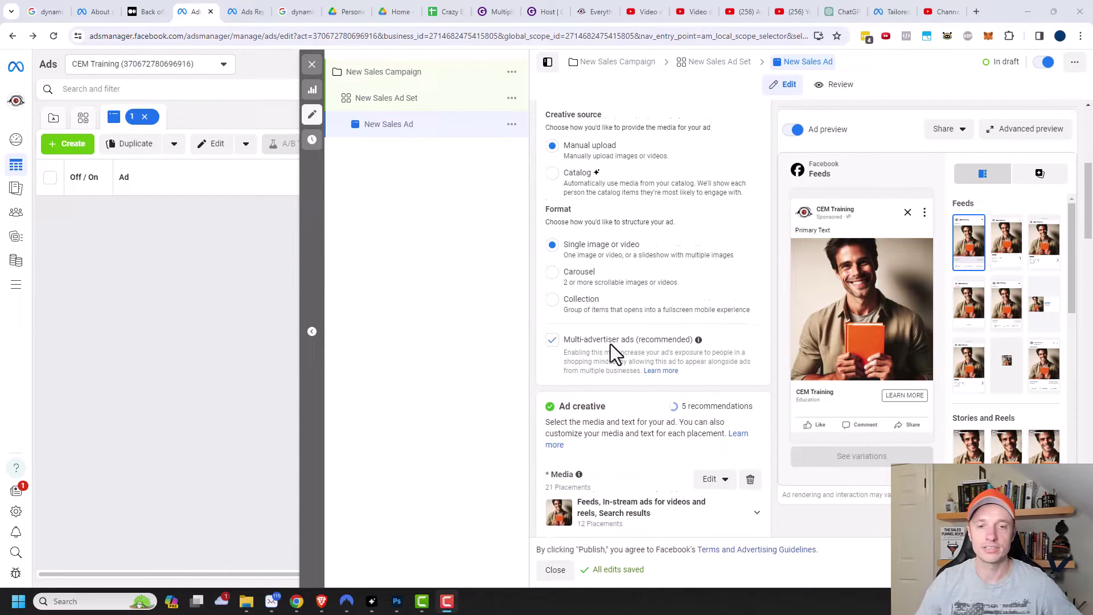
pyautogui.scroll(-10, 610, 346)
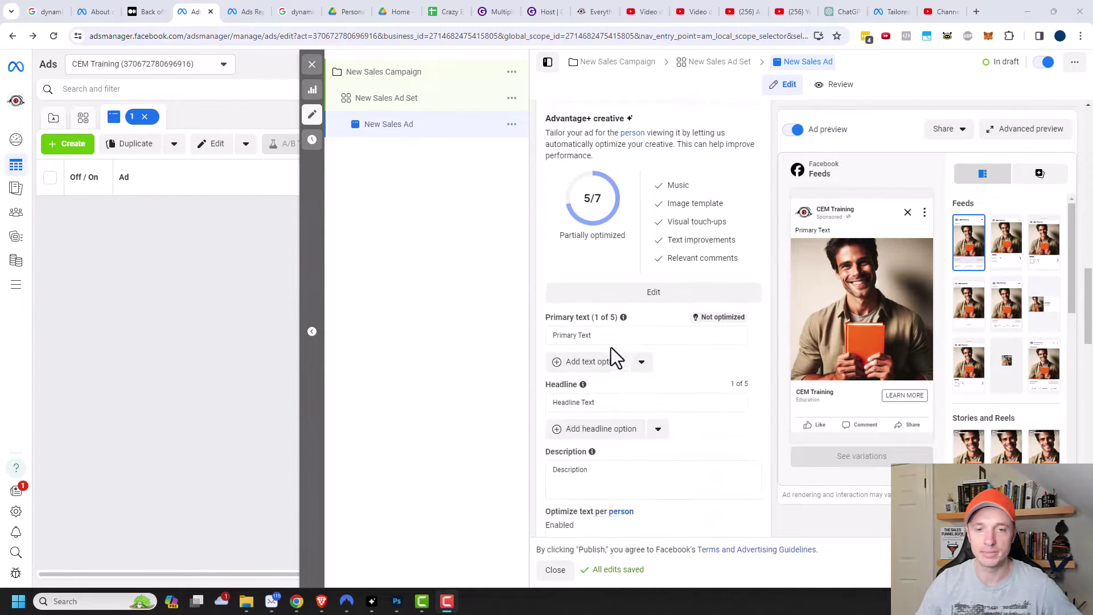
pyautogui.scroll(-2, 614, 358)
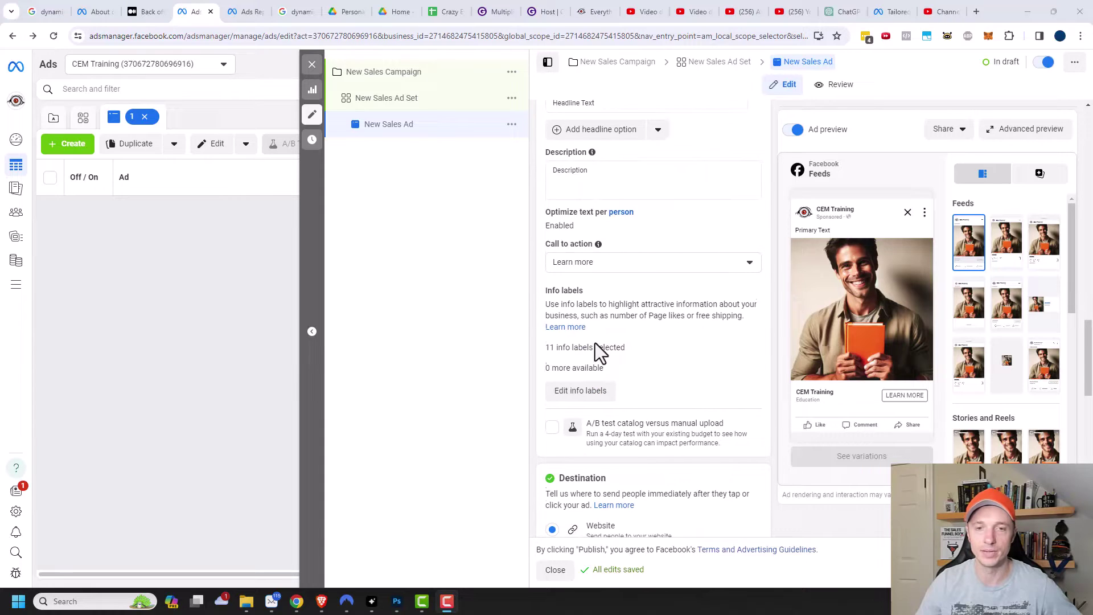
pyautogui.scroll(-1, 596, 342)
pyautogui.click(563, 270)
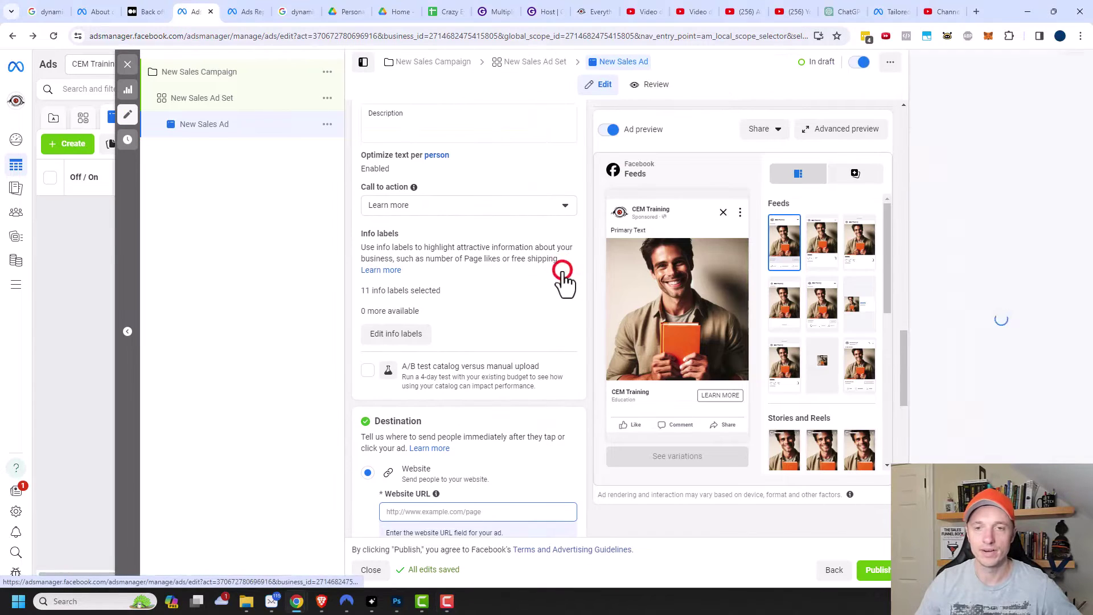
pyautogui.scroll(-1, 990, 222)
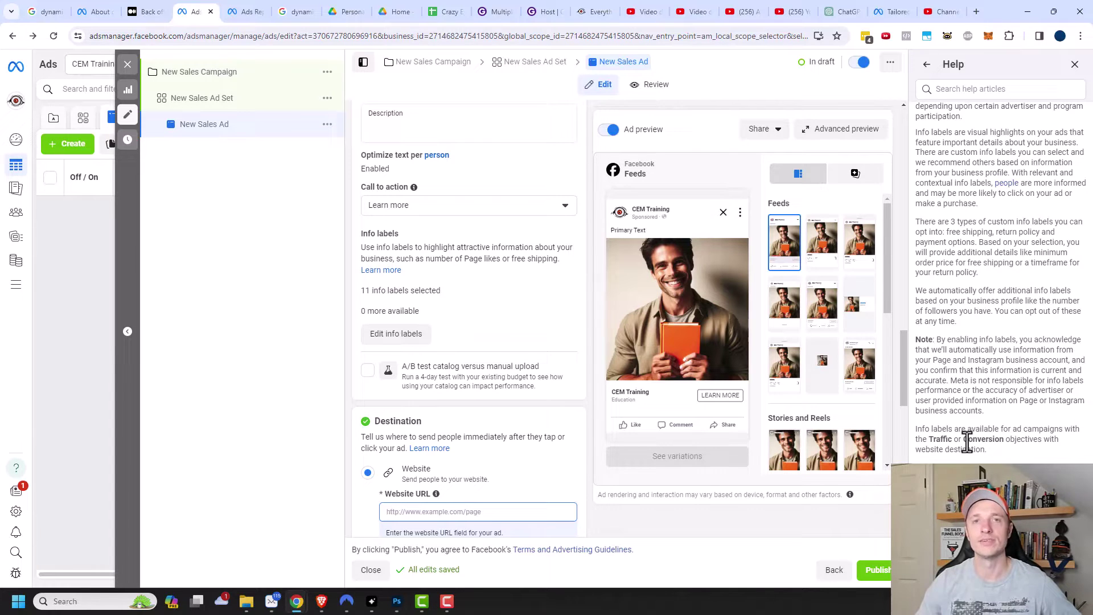
pyautogui.scroll(-1, 983, 435)
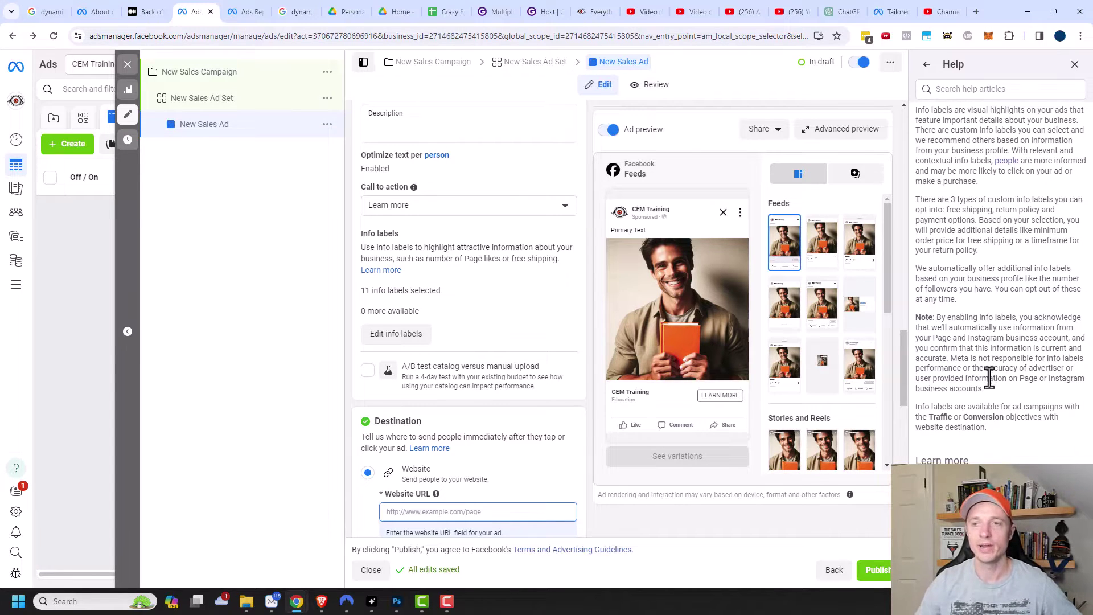
pyautogui.click(1075, 64)
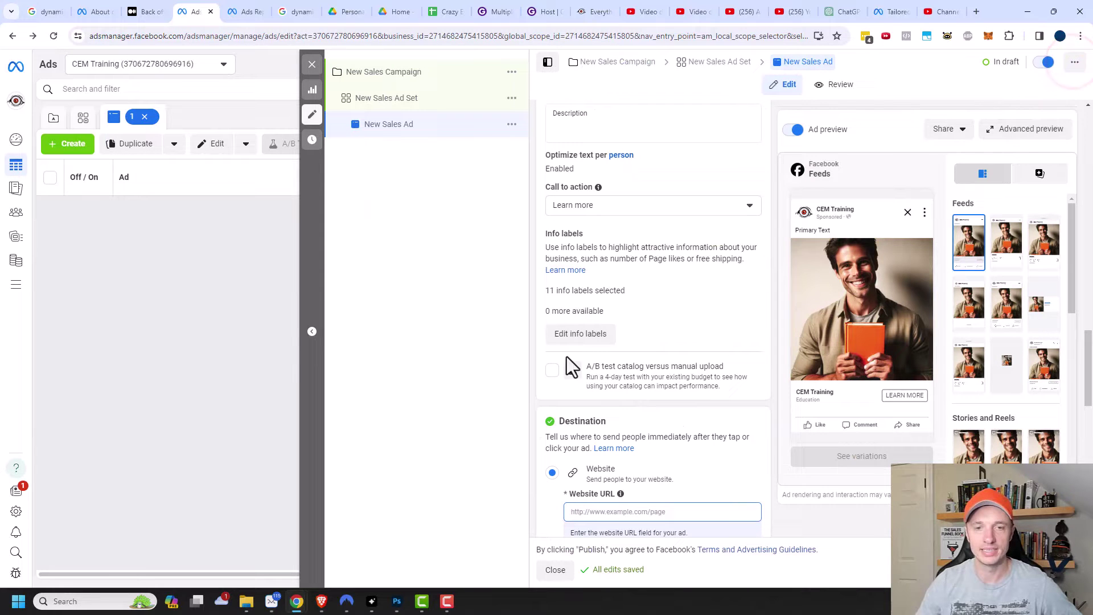
# - Add a Free shipping info label requiring a minimum order of $100
pyautogui.click(589, 339)
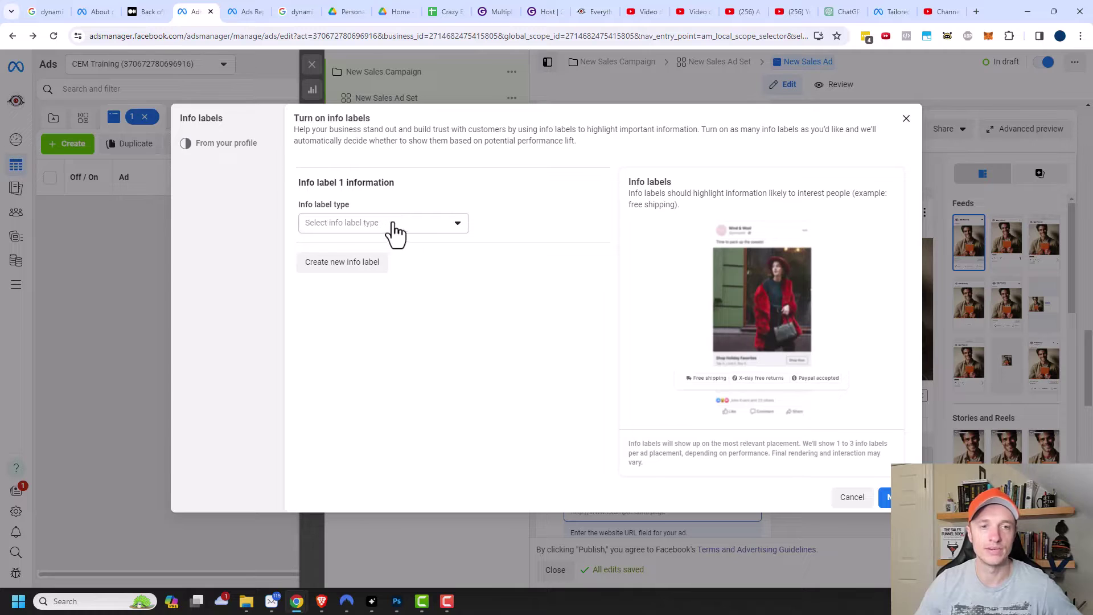
pyautogui.click(420, 225)
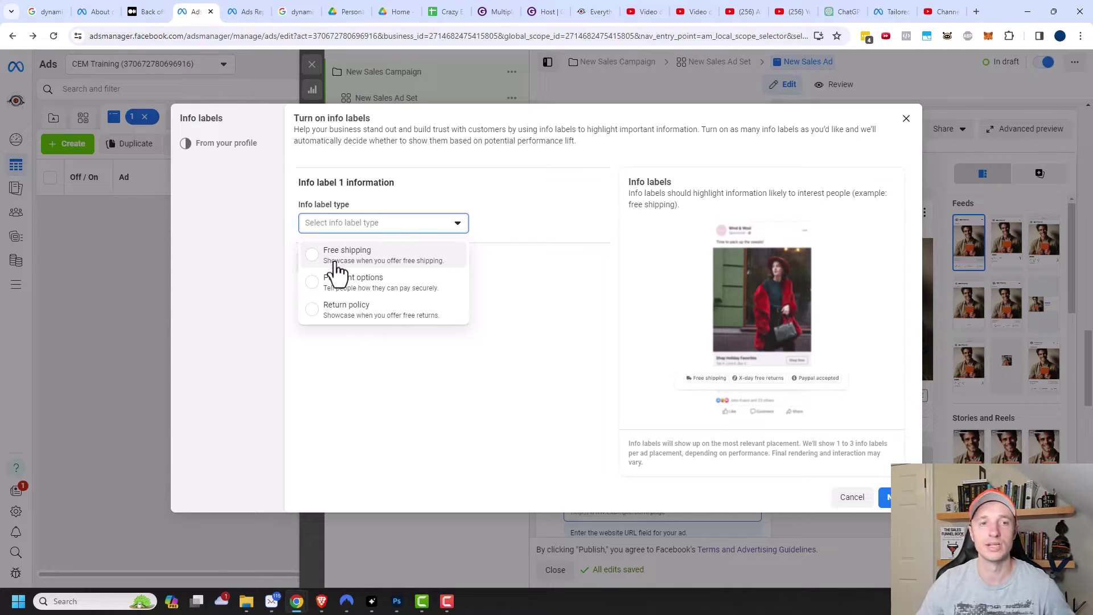
pyautogui.click(314, 259)
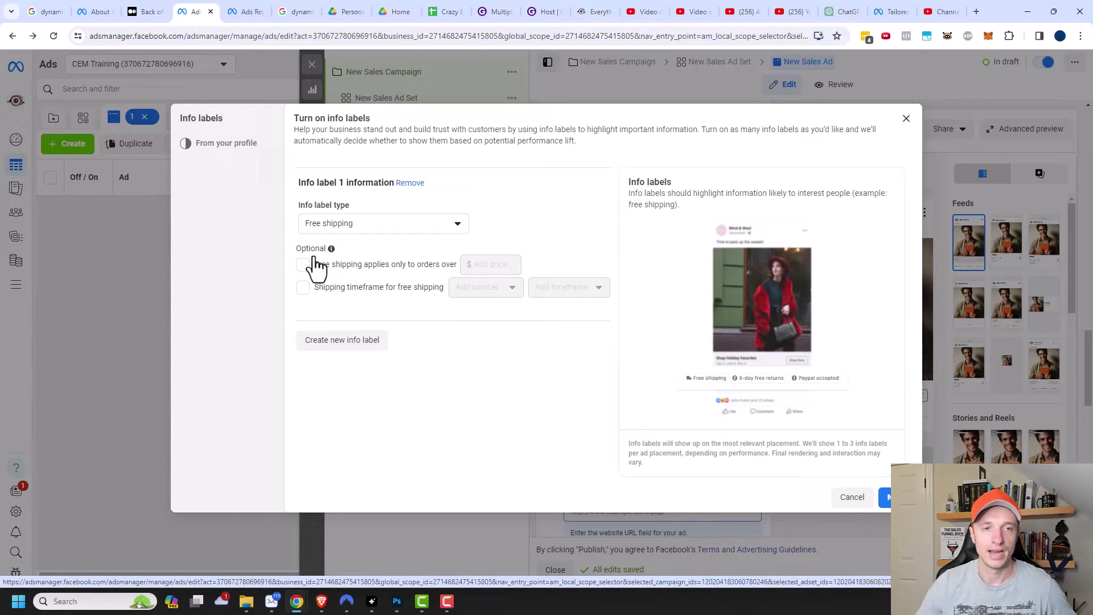
pyautogui.click(330, 250)
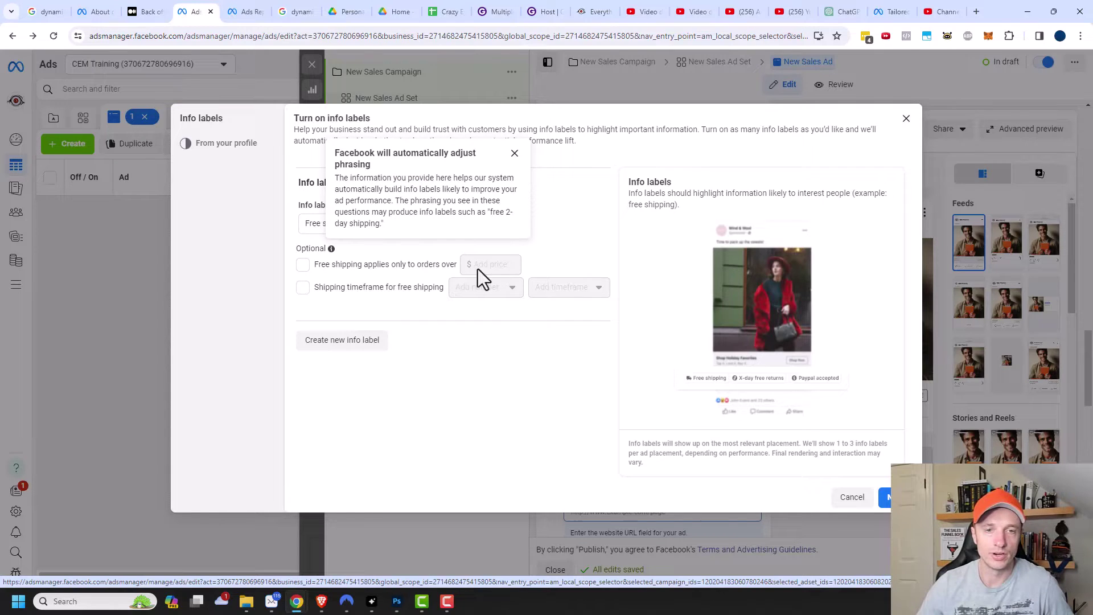
pyautogui.click(406, 266)
pyautogui.click(493, 263)
pyautogui.write('100')
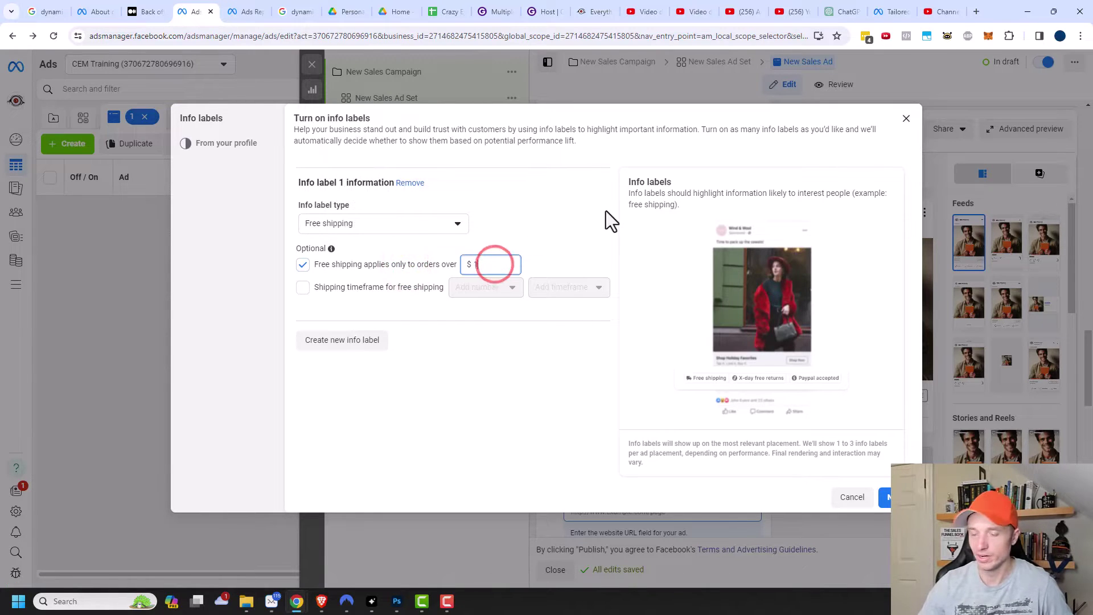
# - Give the free shipping label a 1 Day shipping timeframe
pyautogui.click(306, 288)
pyautogui.click(493, 289)
pyautogui.click(464, 314)
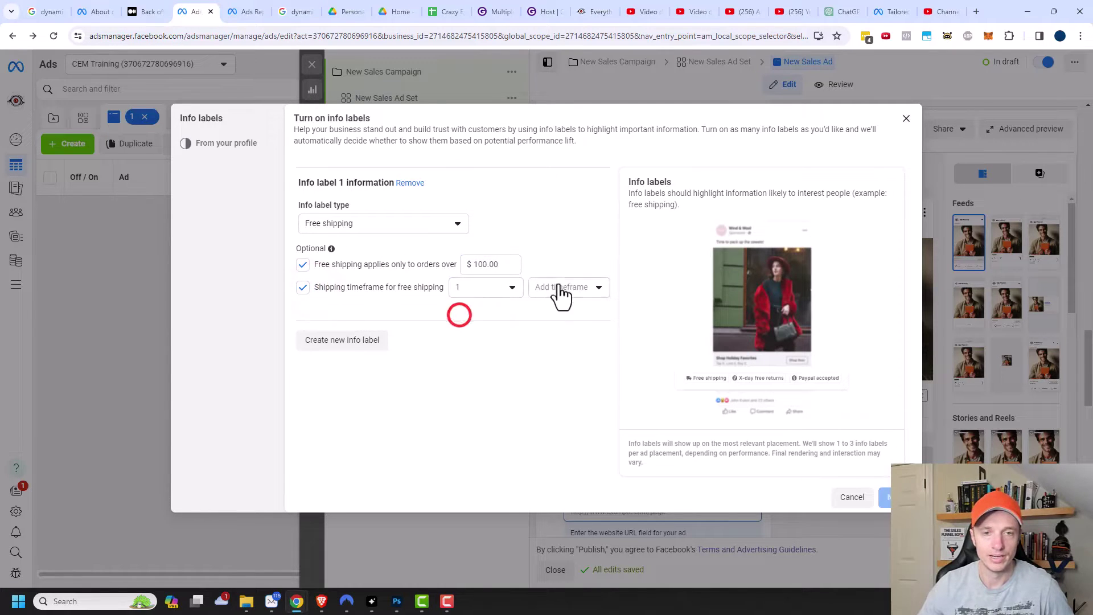
pyautogui.click(558, 289)
pyautogui.click(562, 314)
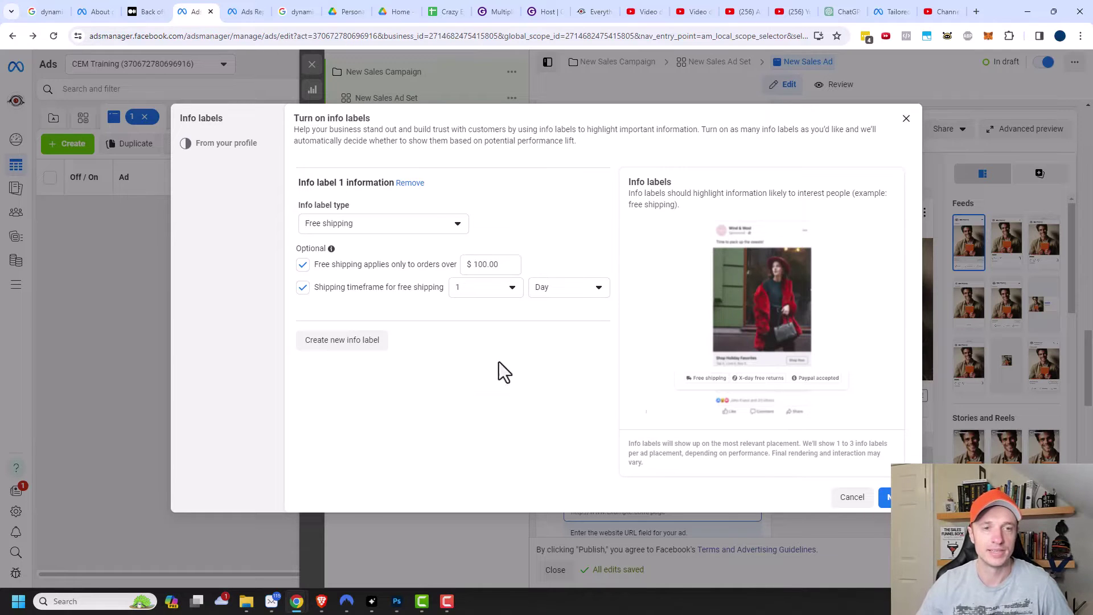
# - Add a second info label for a Return policy with free returns
pyautogui.click(342, 342)
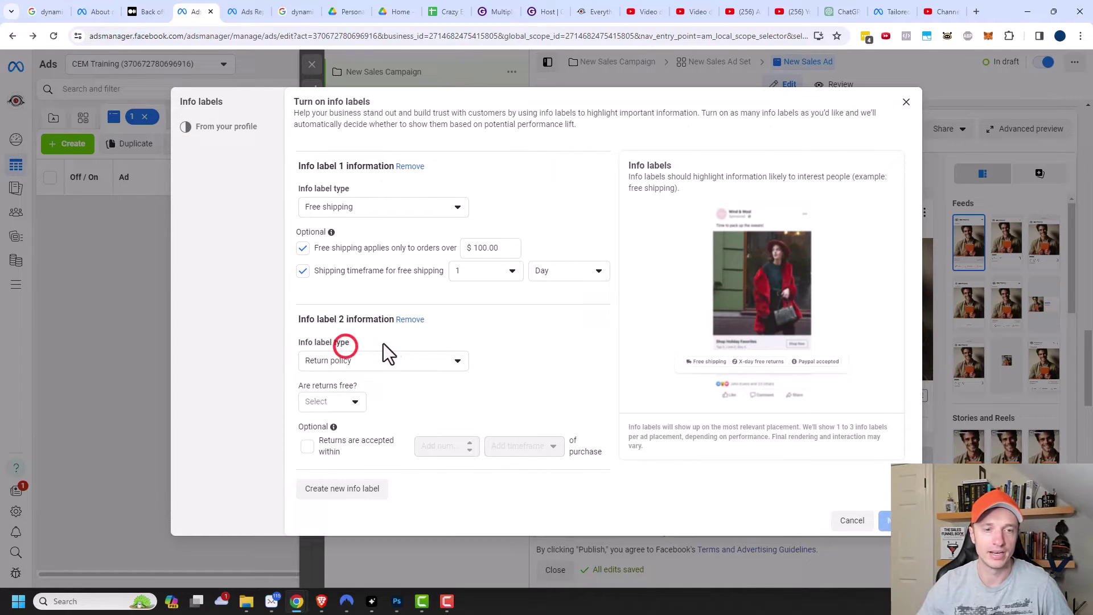
pyautogui.click(379, 359)
pyautogui.click(380, 361)
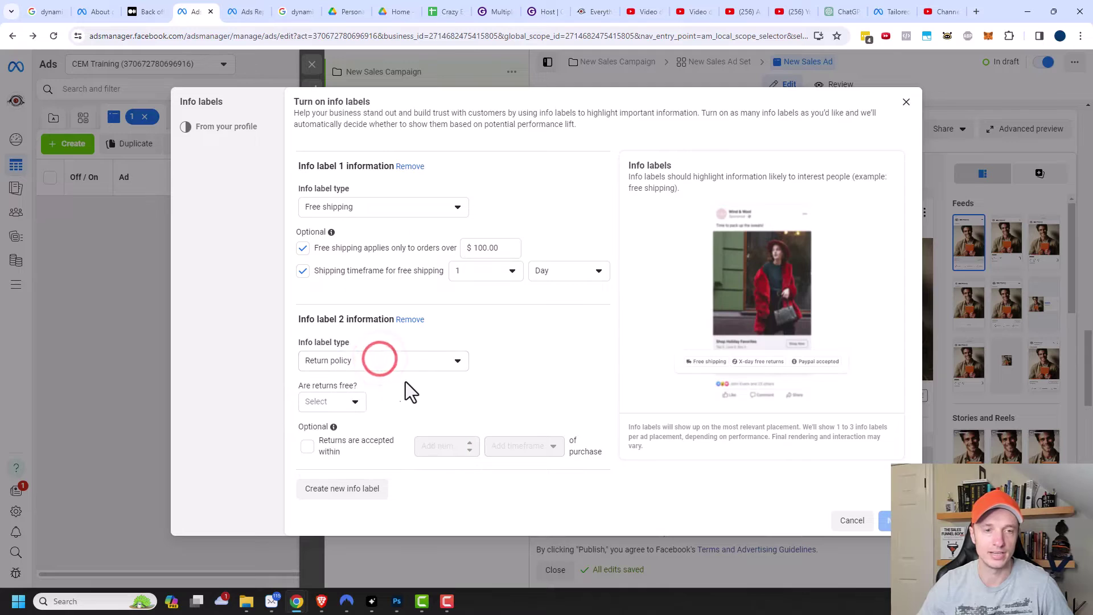
pyautogui.click(357, 400)
pyautogui.click(316, 428)
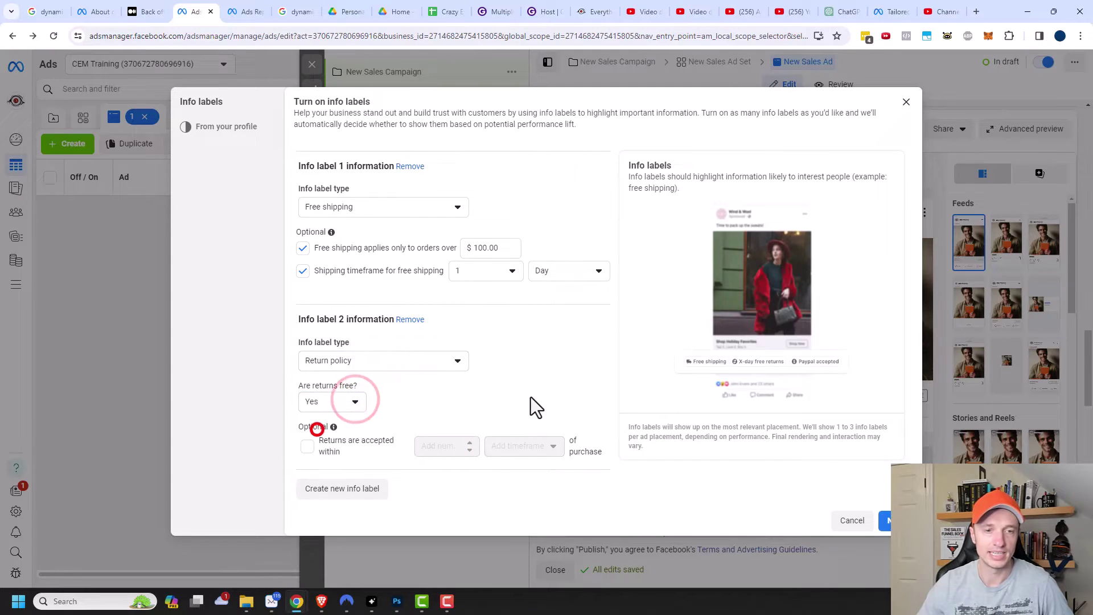
pyautogui.click(507, 401)
# - Add a Payment options label accepting Apple Pay, Amazon Pay and PayPal, then continue
pyautogui.click(359, 491)
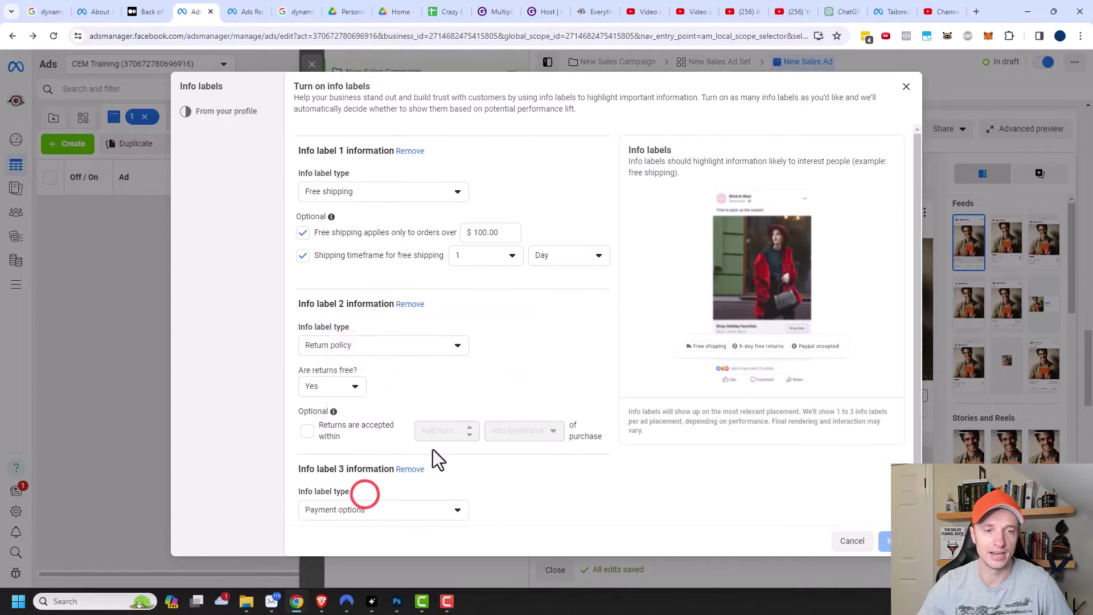
pyautogui.click(357, 510)
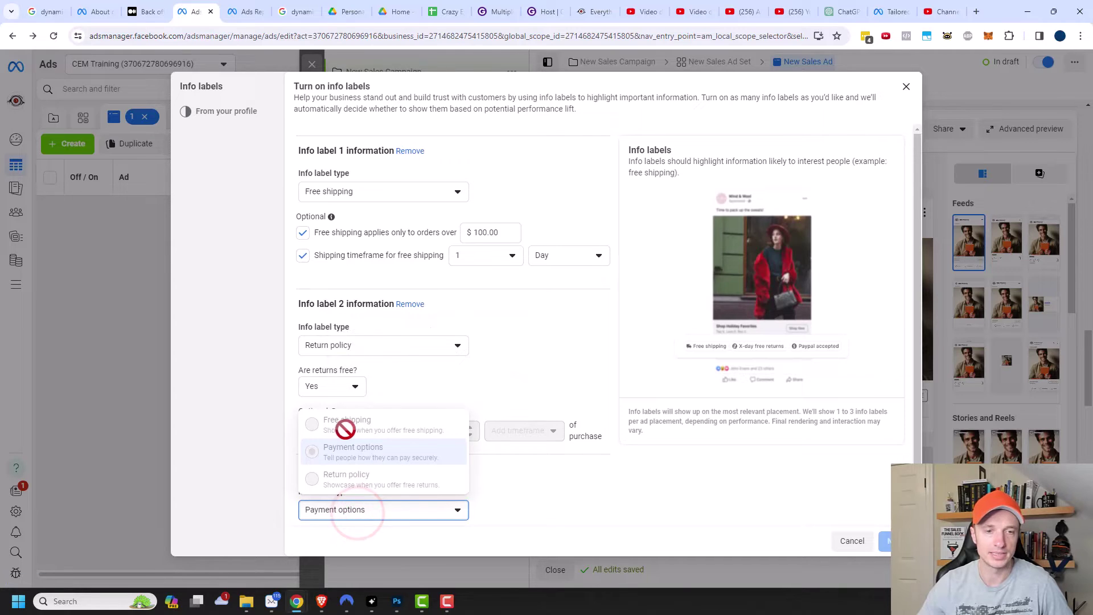
pyautogui.click(353, 450)
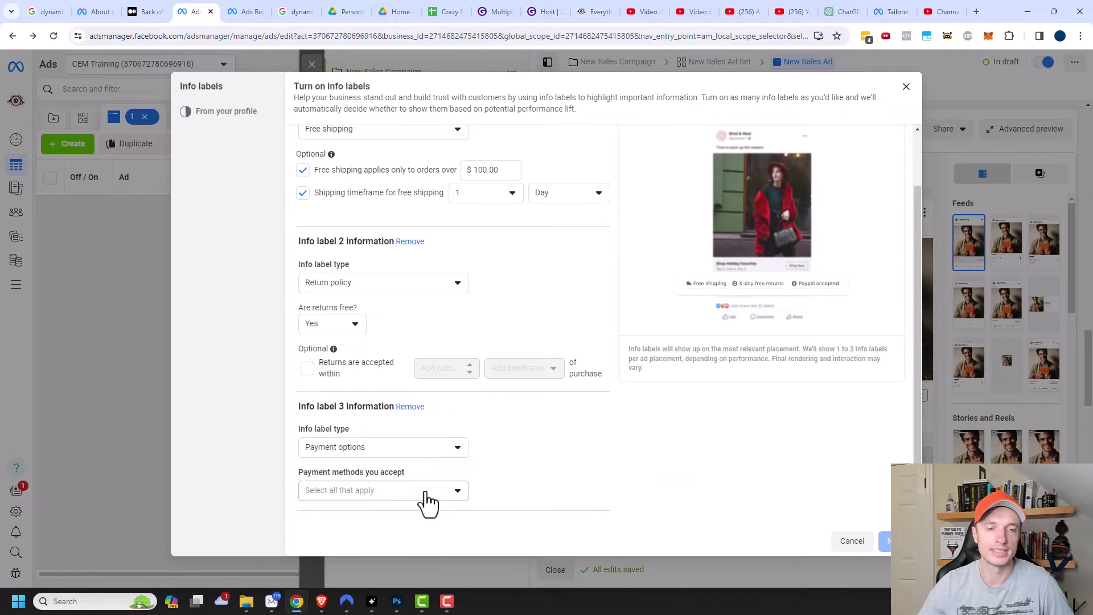
pyautogui.click(426, 491)
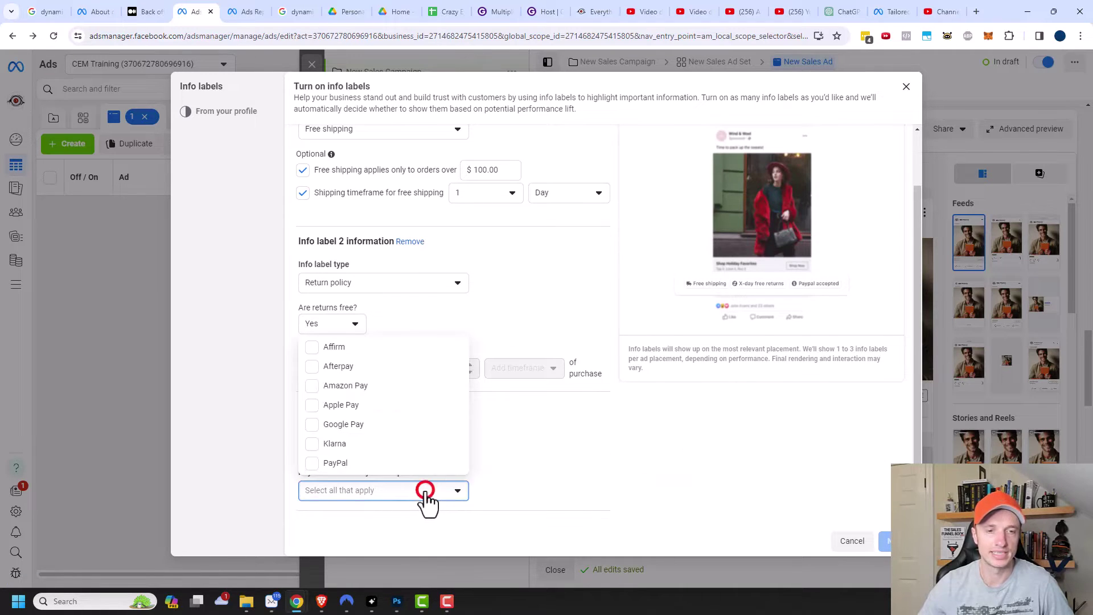
pyautogui.click(312, 407)
pyautogui.click(312, 387)
pyautogui.click(312, 463)
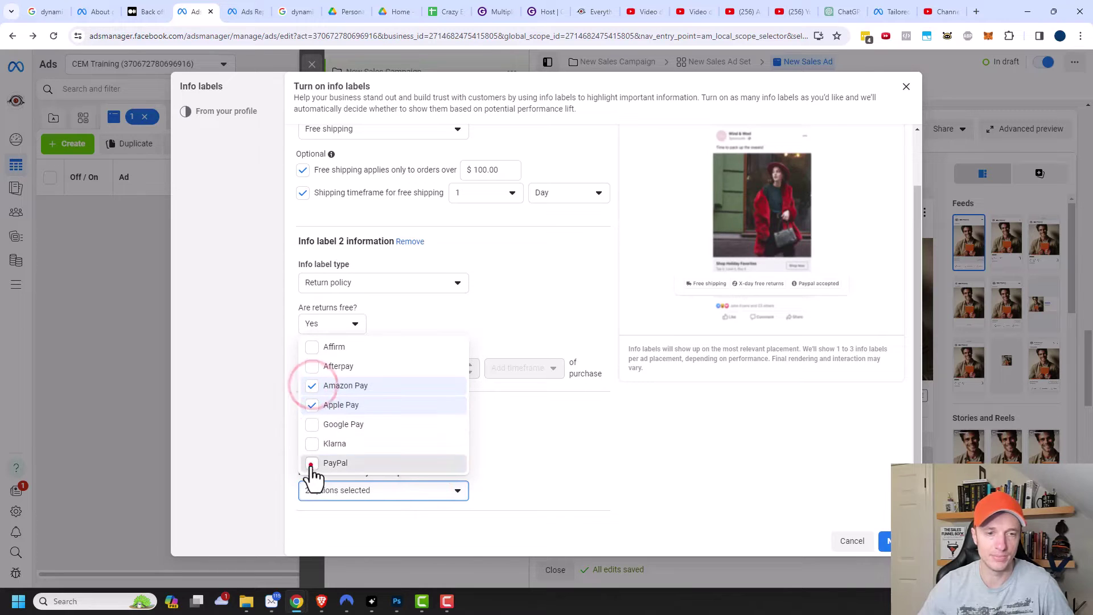
pyautogui.click(712, 462)
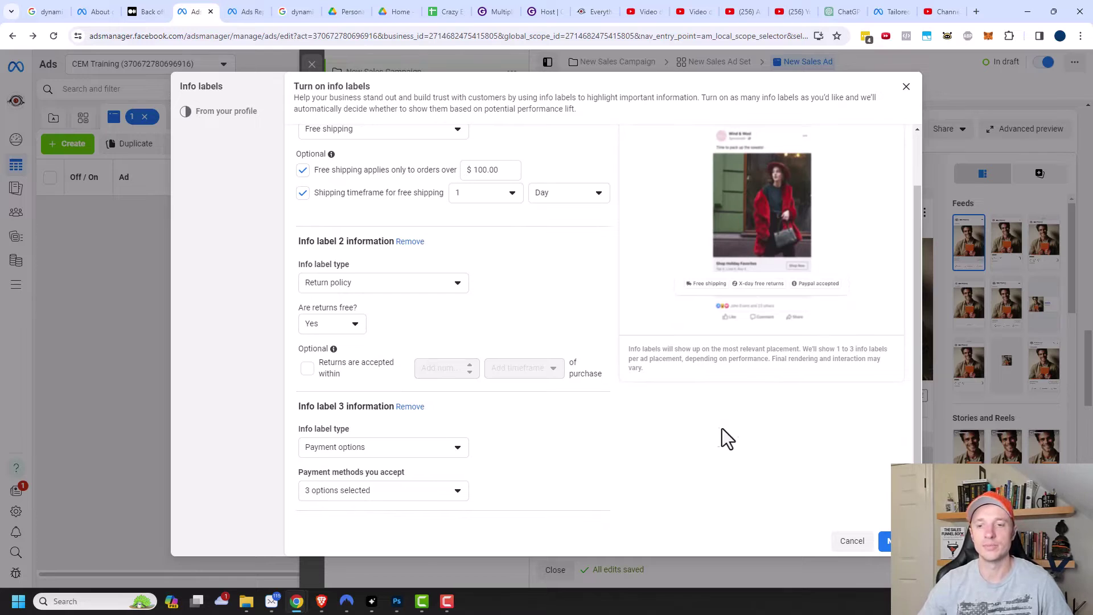
pyautogui.click(886, 541)
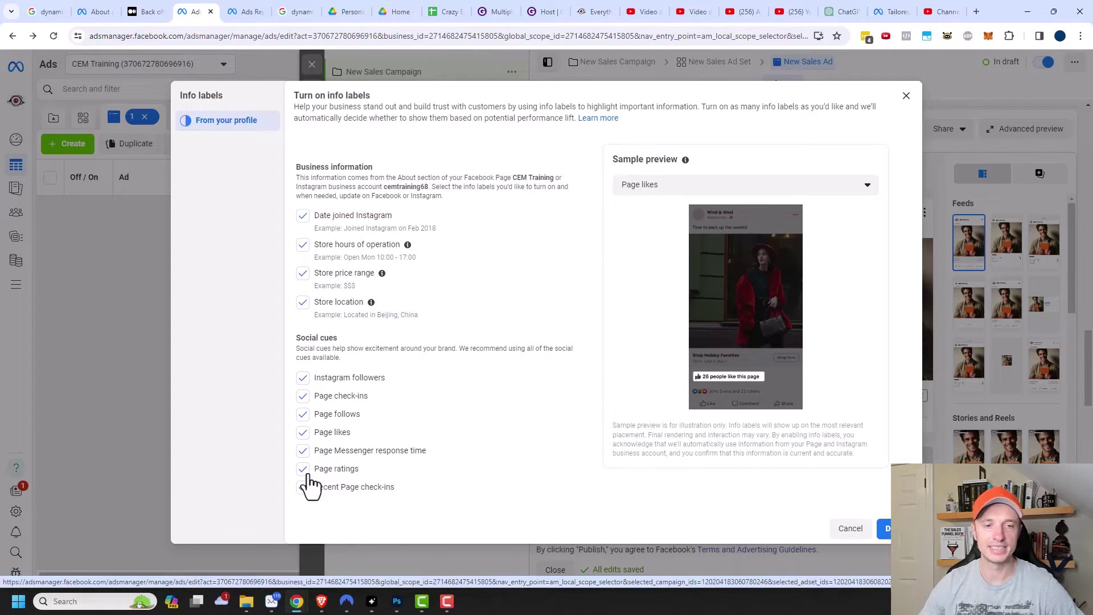
# - Uncheck the Page Messenger response time label among the From your profile labels
pyautogui.moveTo(371, 277)
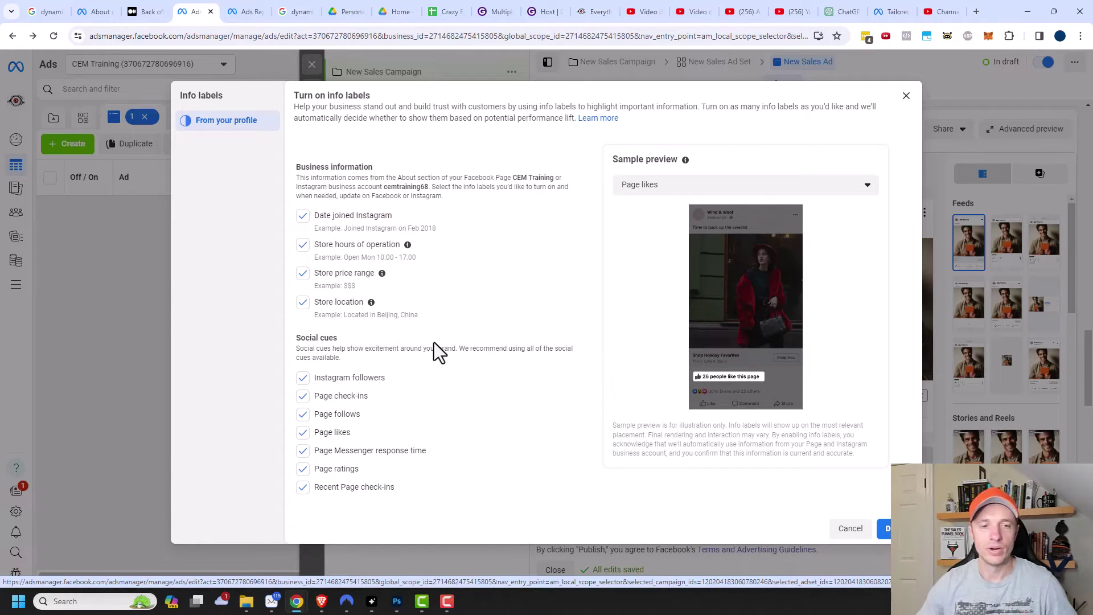
pyautogui.click(331, 449)
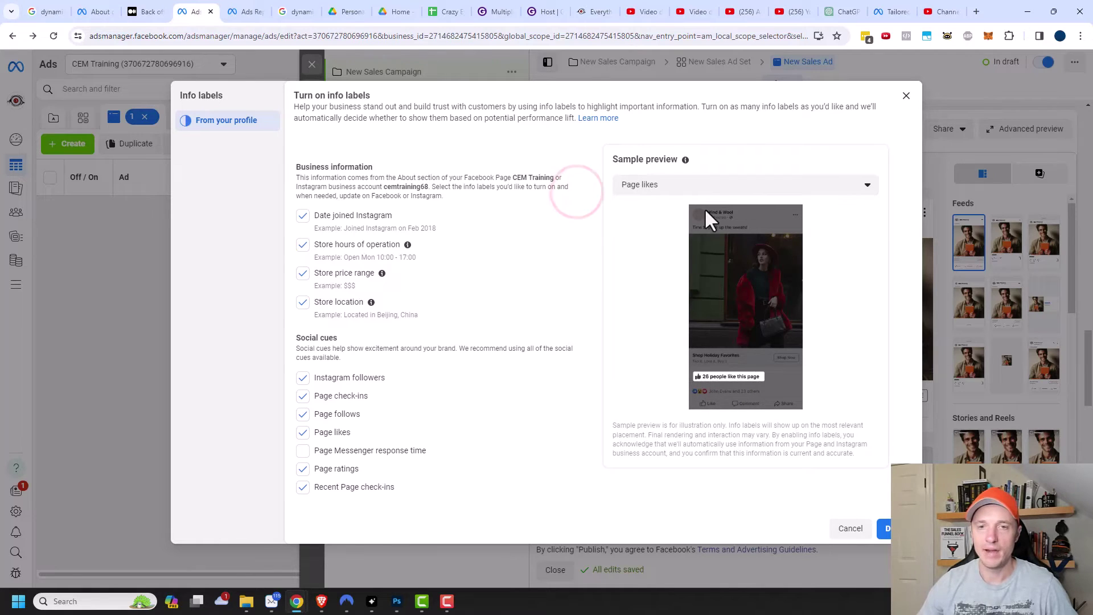
# - Preview the Date joined Instagram, Page follows and Store price range labels
pyautogui.click(715, 184)
pyautogui.click(664, 236)
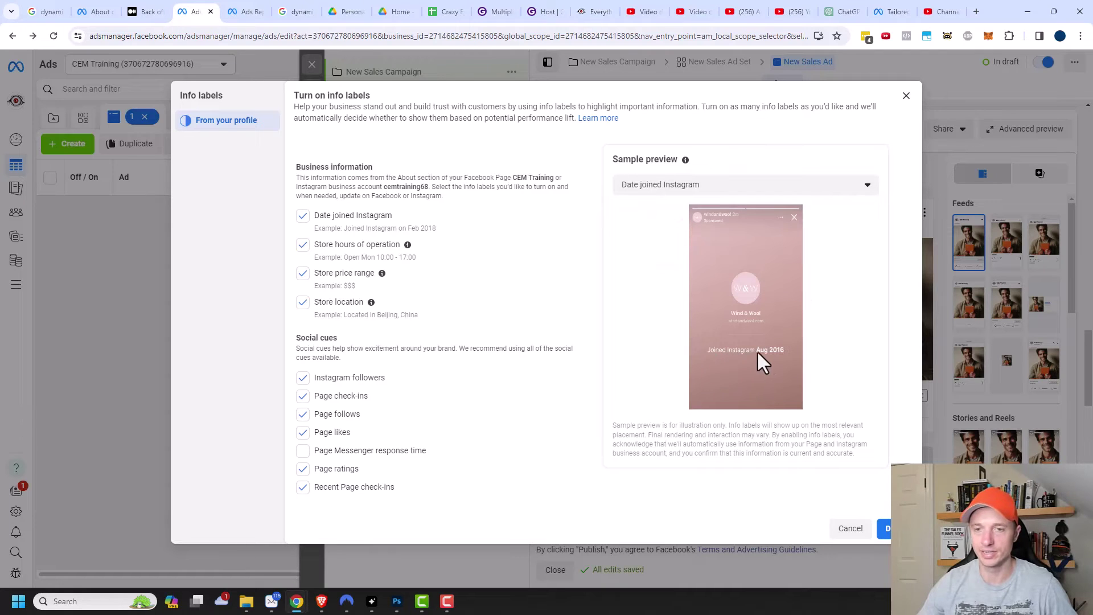
pyautogui.click(793, 185)
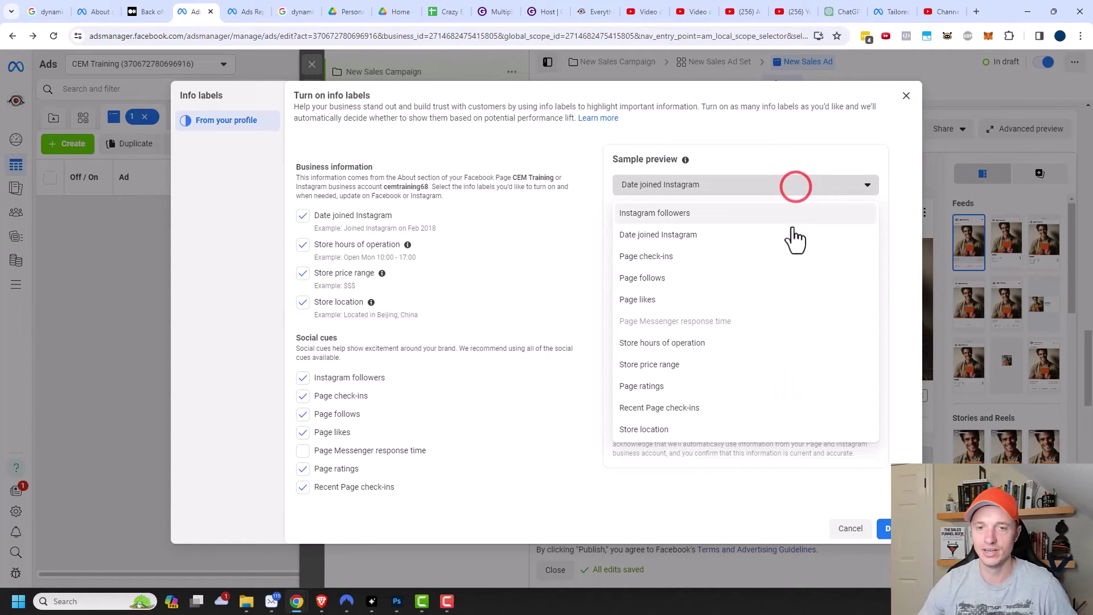
pyautogui.click(641, 269)
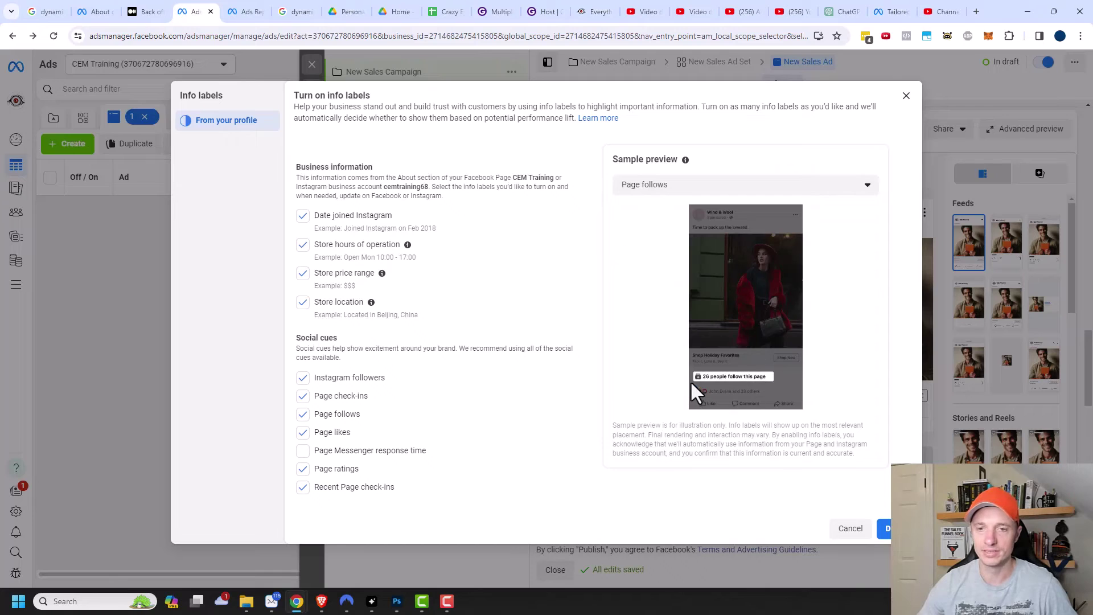
pyautogui.click(736, 184)
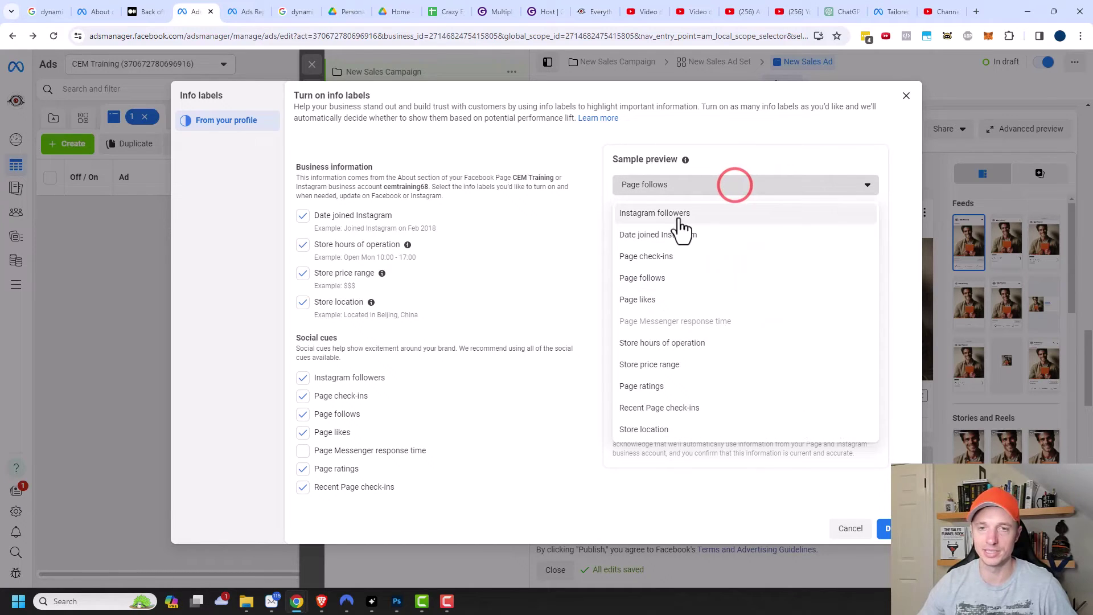
pyautogui.click(664, 367)
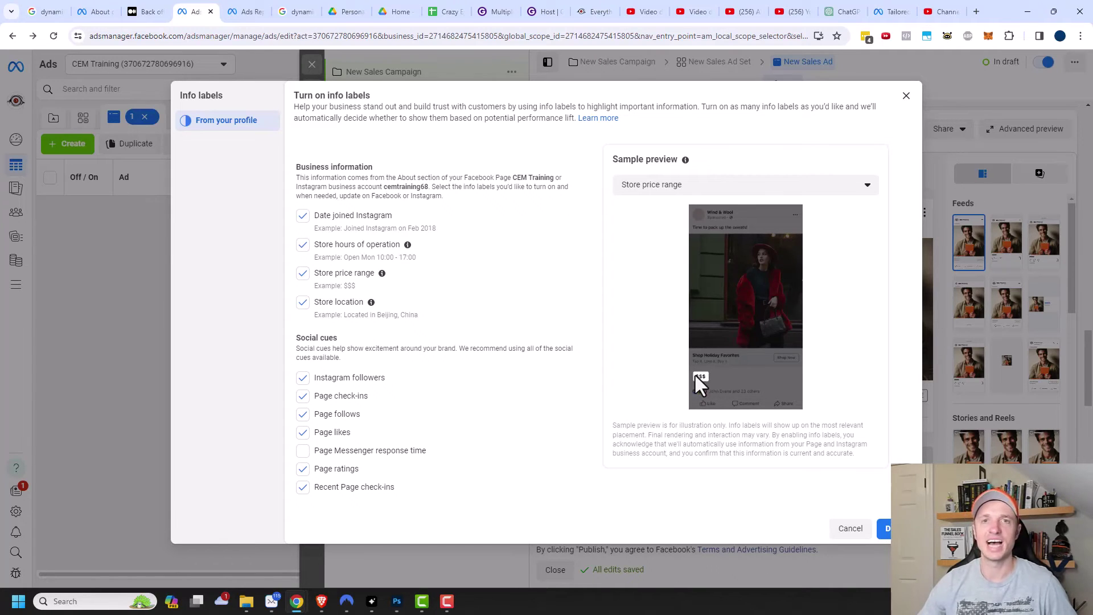
# - Preview the Page ratings and Store location labels, then save the info labels
pyautogui.click(695, 187)
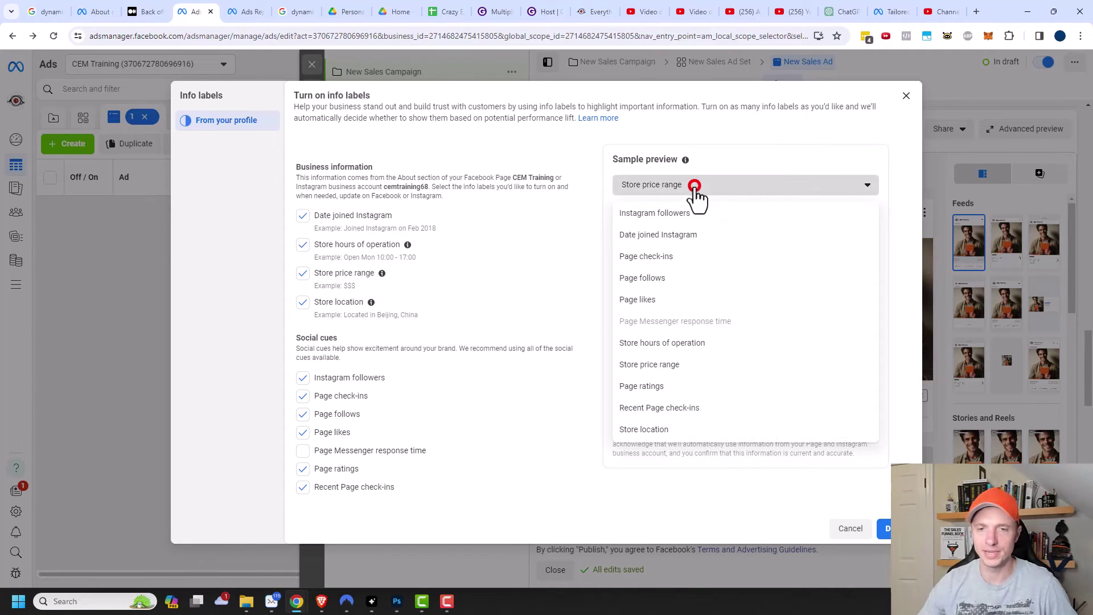
pyautogui.click(654, 386)
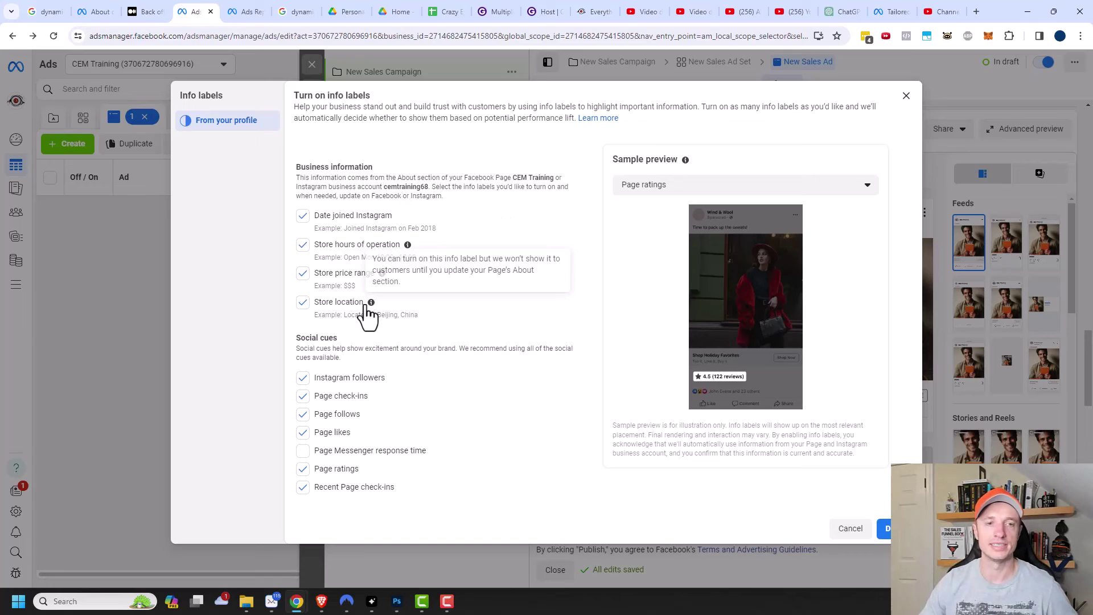
pyautogui.click(791, 190)
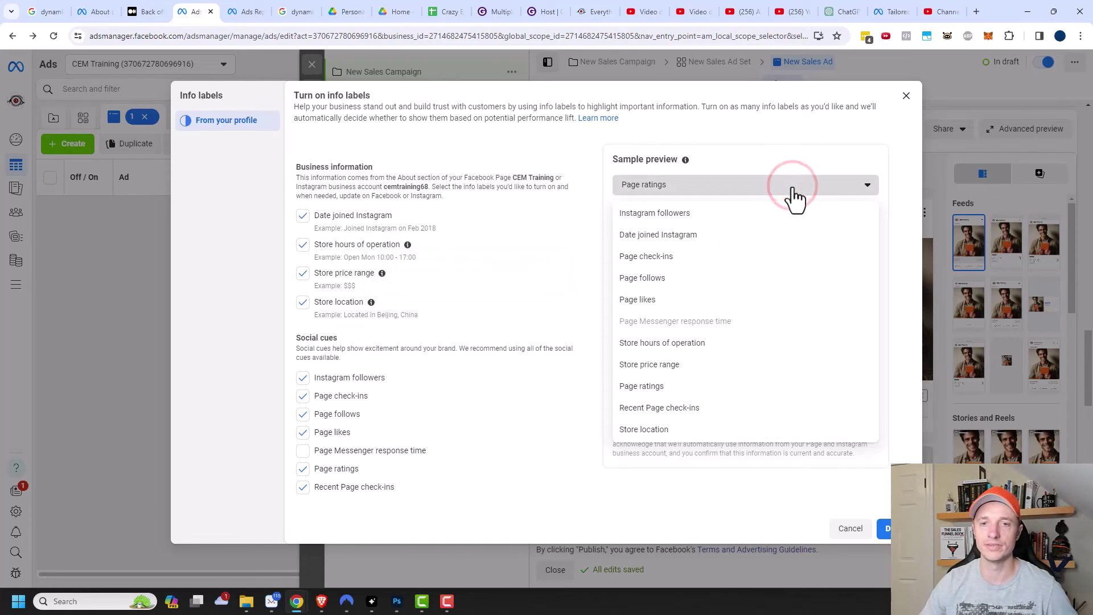
pyautogui.click(660, 430)
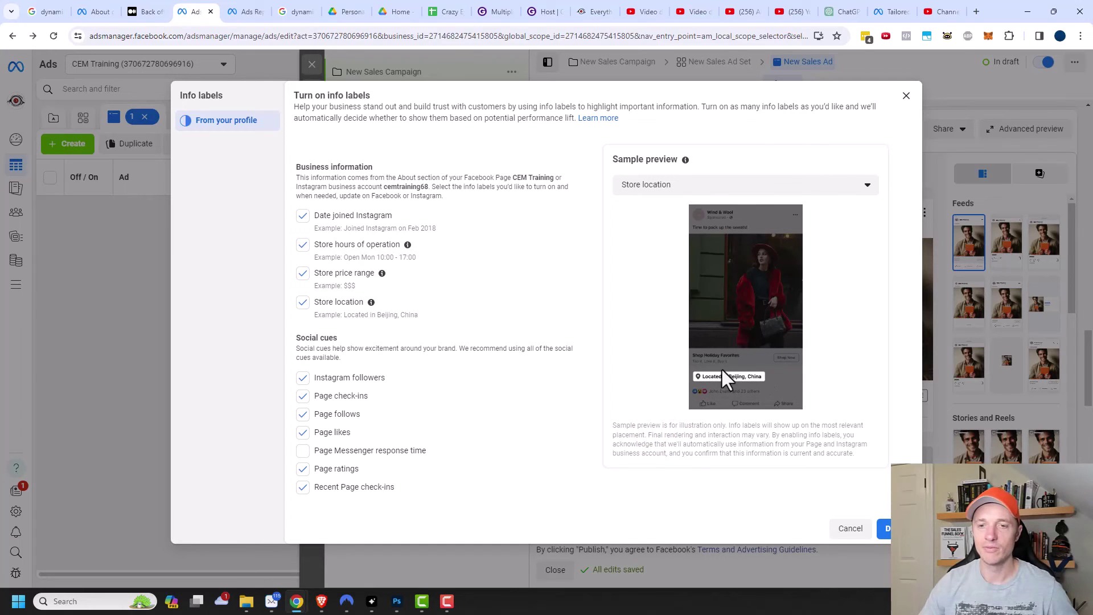
pyautogui.click(885, 528)
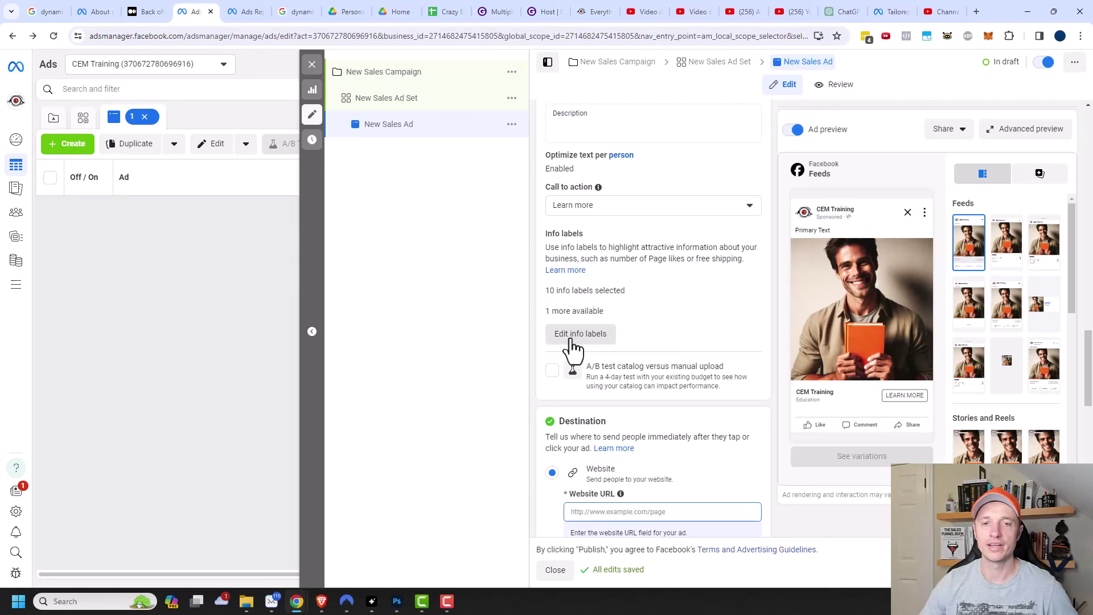
# - Uncheck all ten profile labels, from Date joined Instagram to Recent Page check-ins, and save
pyautogui.click(578, 338)
pyautogui.click(302, 215)
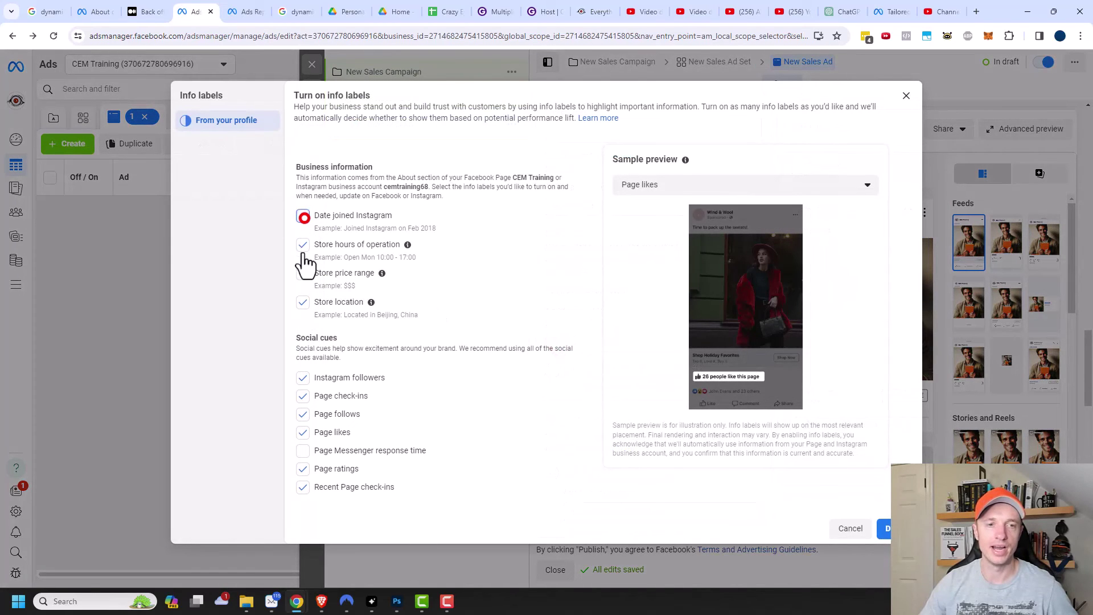
pyautogui.click(303, 245)
pyautogui.click(302, 301)
pyautogui.click(302, 377)
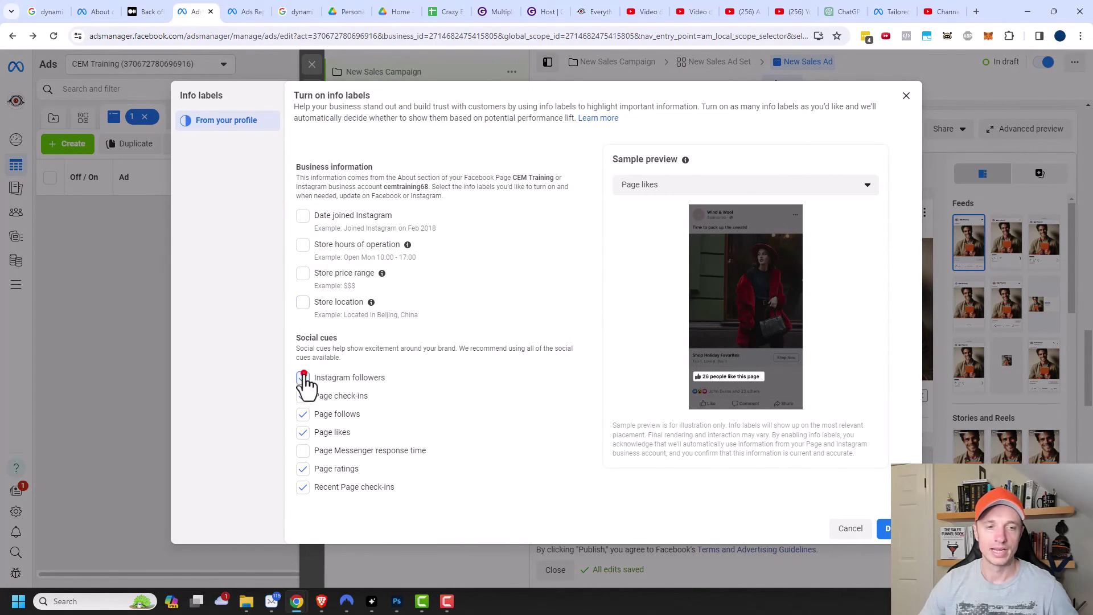
pyautogui.click(303, 395)
pyautogui.click(302, 414)
pyautogui.click(302, 432)
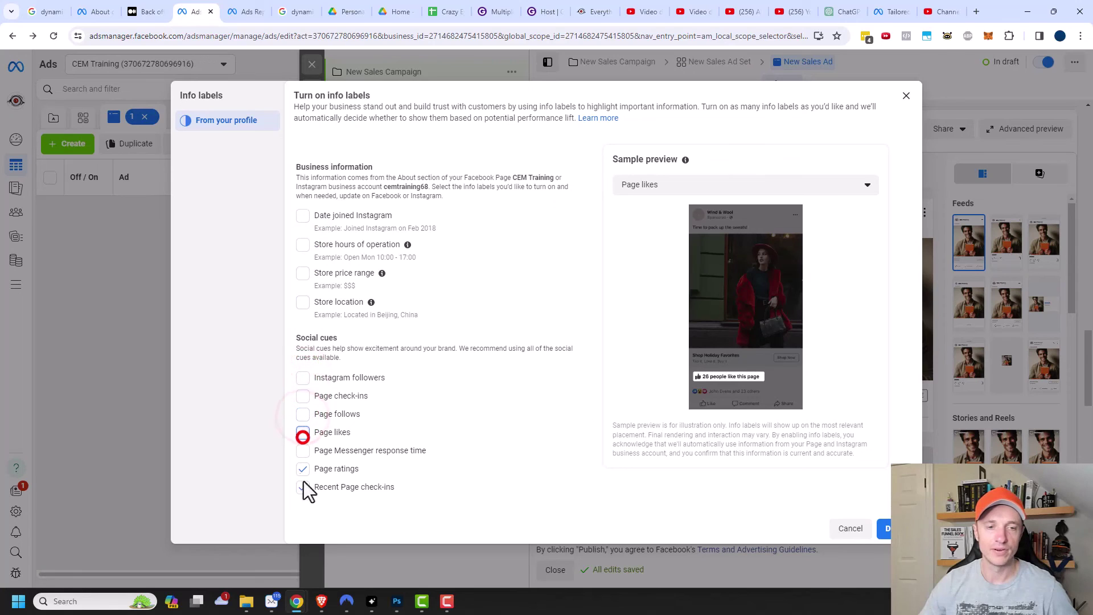
pyautogui.click(302, 450)
pyautogui.click(303, 469)
pyautogui.click(302, 486)
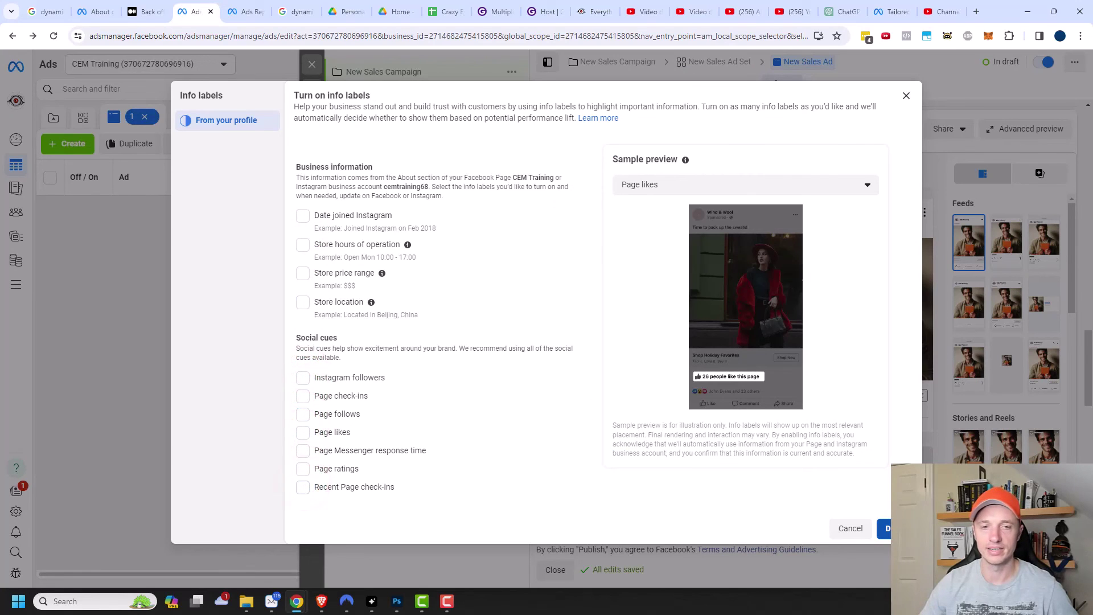
pyautogui.click(884, 528)
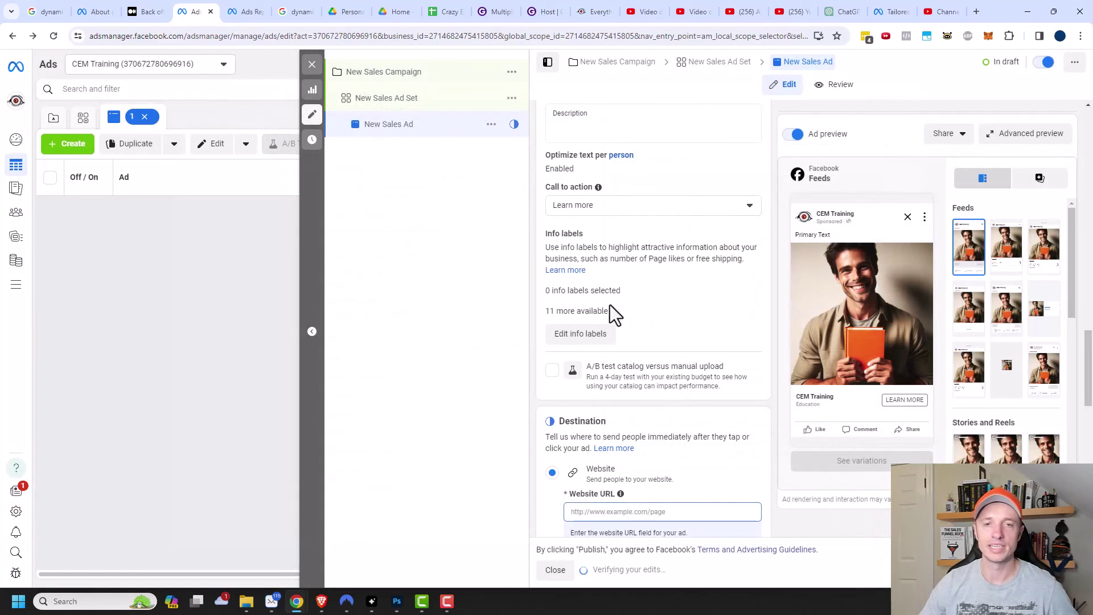